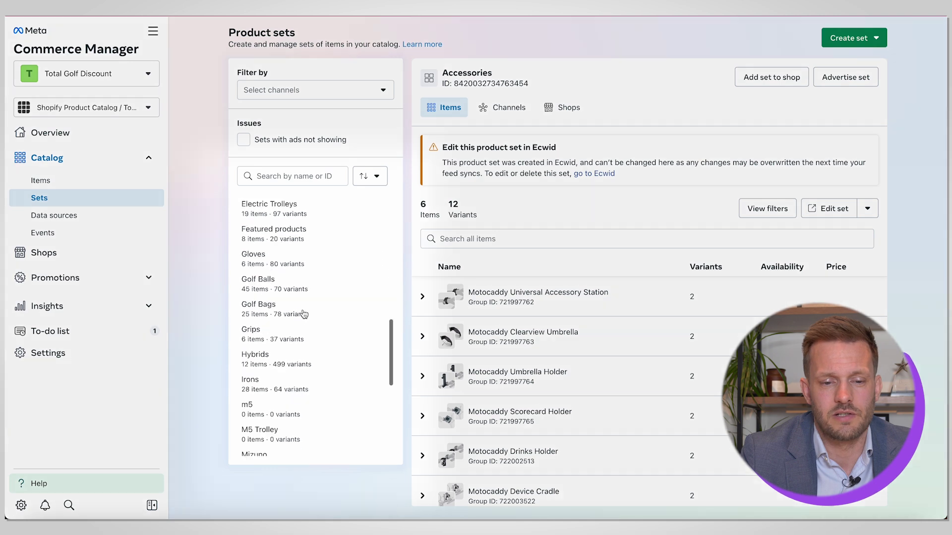
pyautogui.scroll(-10, 304, 314)
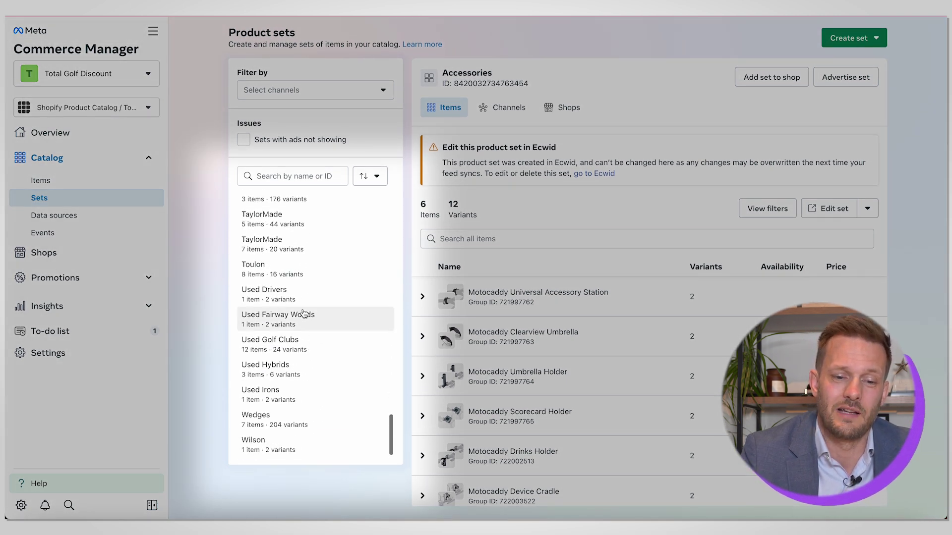
pyautogui.scroll(20, 305, 314)
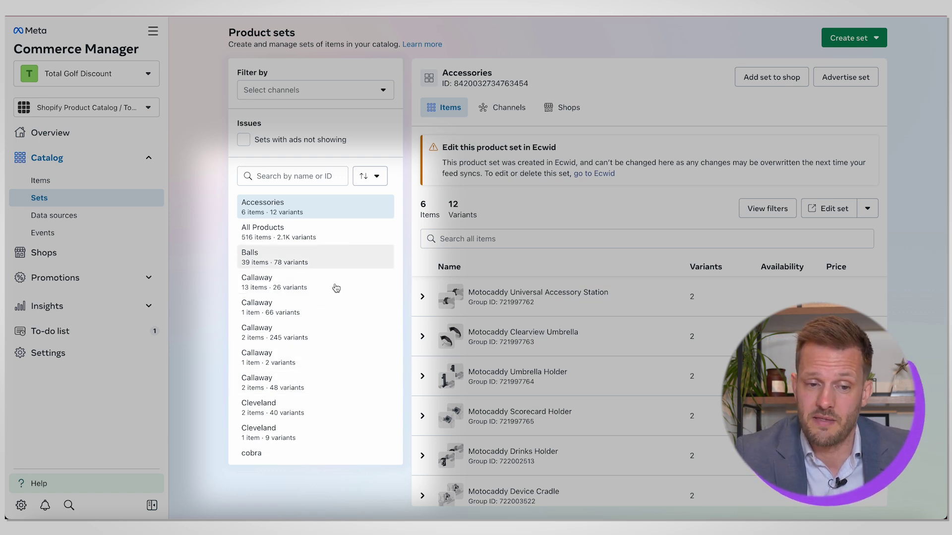
pyautogui.scroll(-5, 326, 336)
pyautogui.scroll(-5, 326, 339)
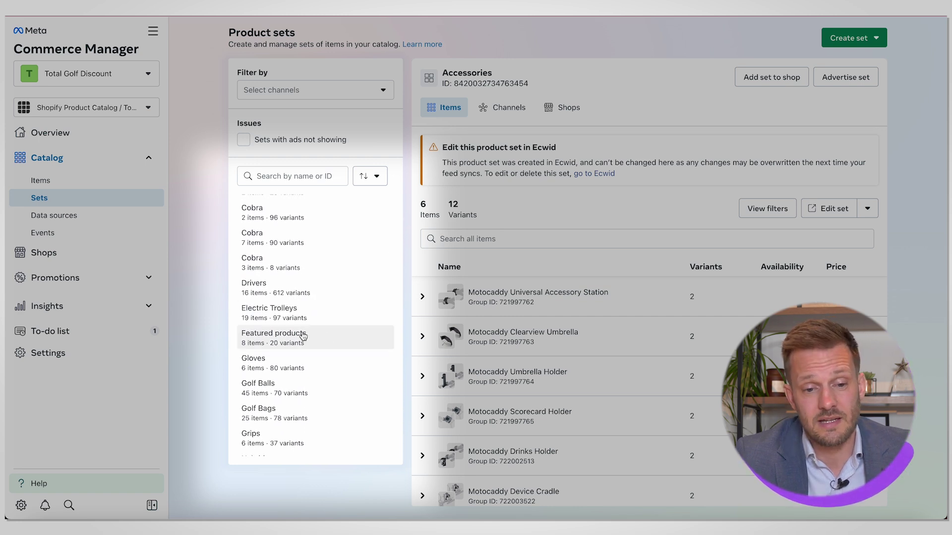
pyautogui.scroll(-5, 303, 337)
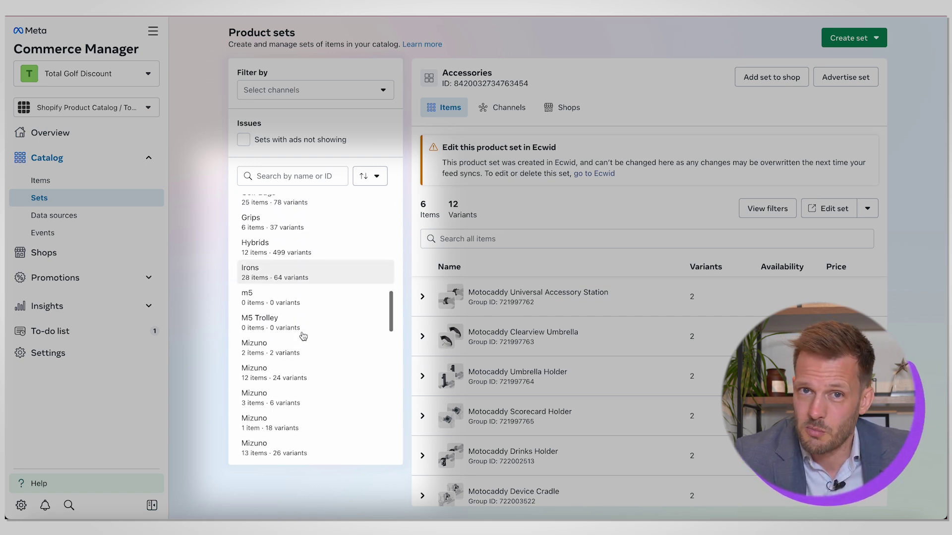
pyautogui.scroll(3, 303, 337)
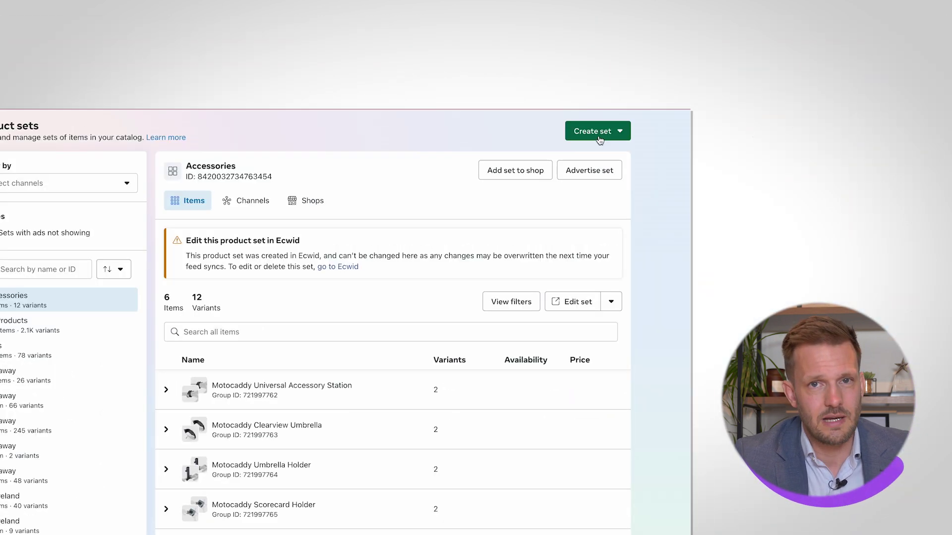
# Step: Start a new product set using the Use filters option
pyautogui.click(802, 59)
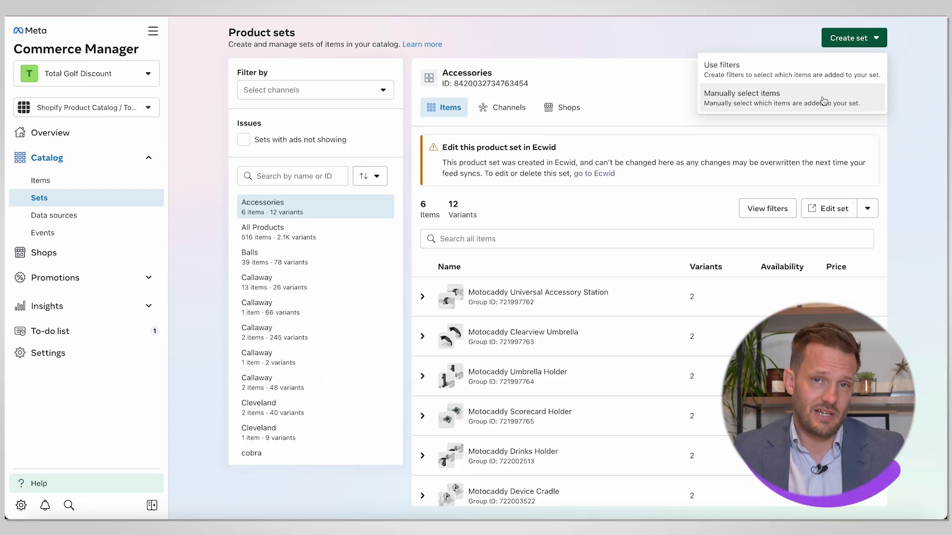
pyautogui.click(841, 72)
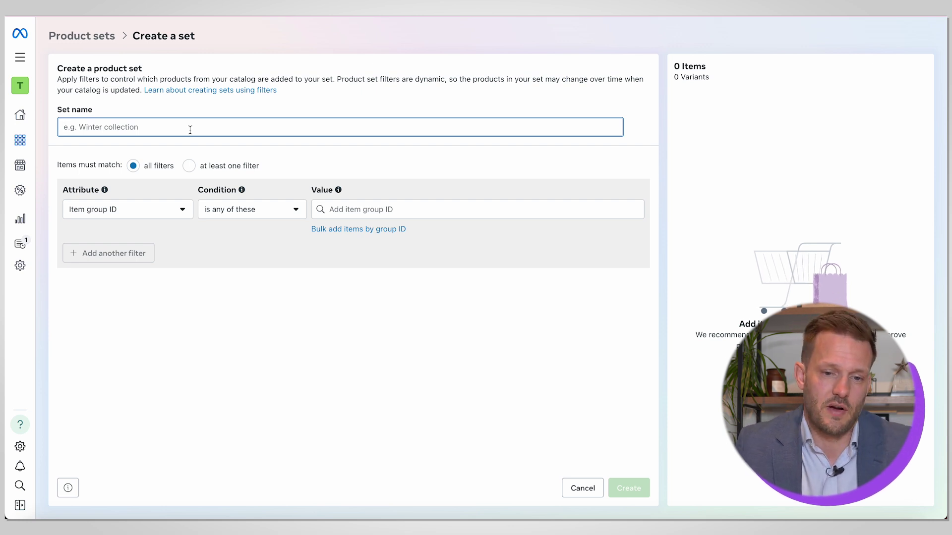
# Step: Set the filter attribute to Product type after briefly trying Product title
pyautogui.click(181, 219)
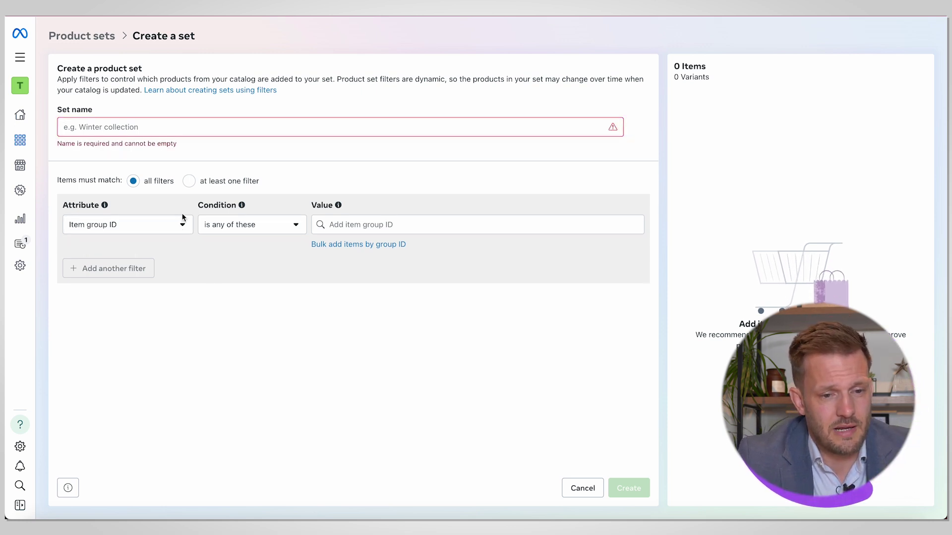
pyautogui.click(183, 222)
pyautogui.click(117, 324)
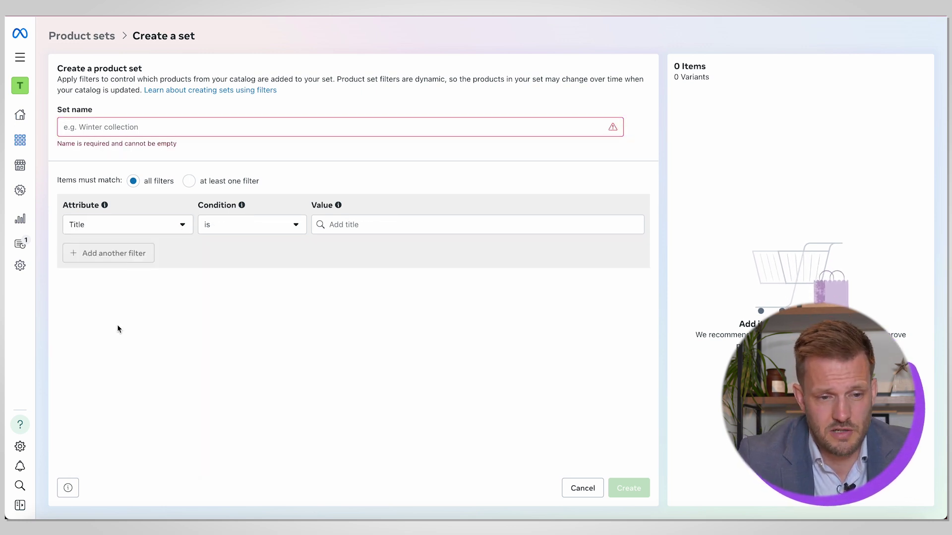
pyautogui.click(335, 223)
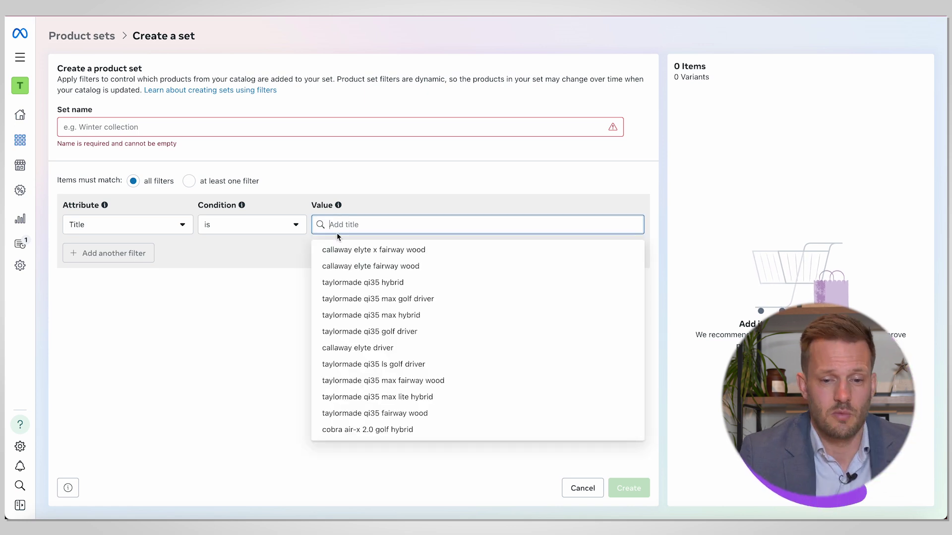
pyautogui.scroll(-5, 396, 308)
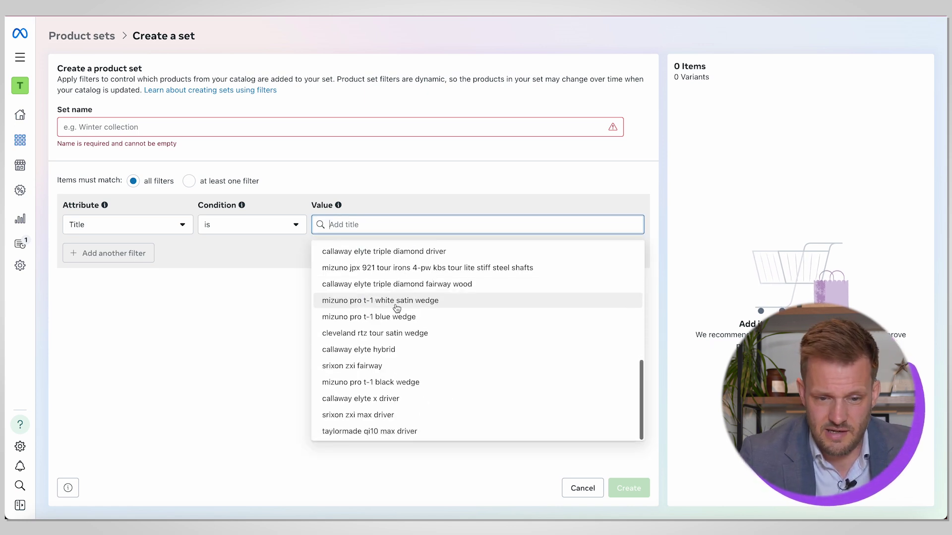
pyautogui.click(257, 287)
pyautogui.click(181, 225)
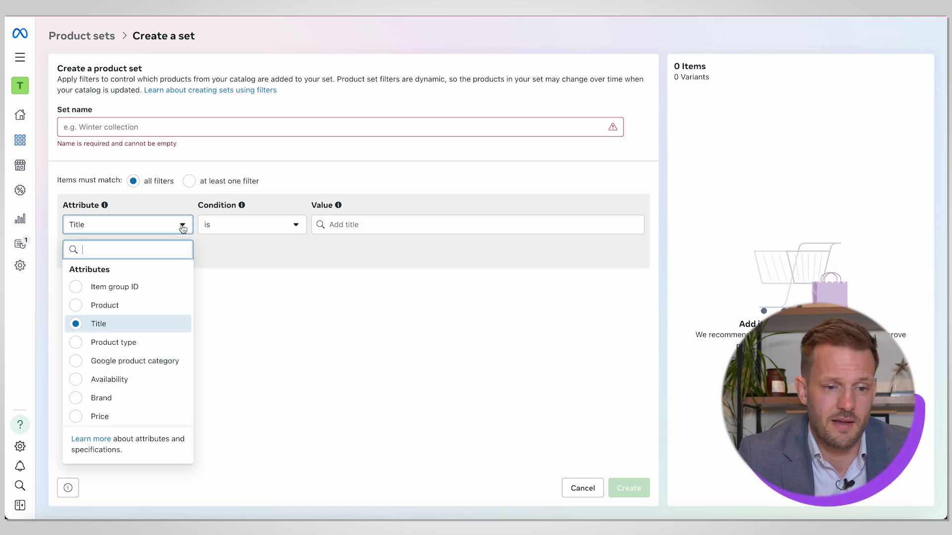
pyautogui.click(128, 344)
# Step: Set the filter condition to contains with the value balls
pyautogui.click(284, 227)
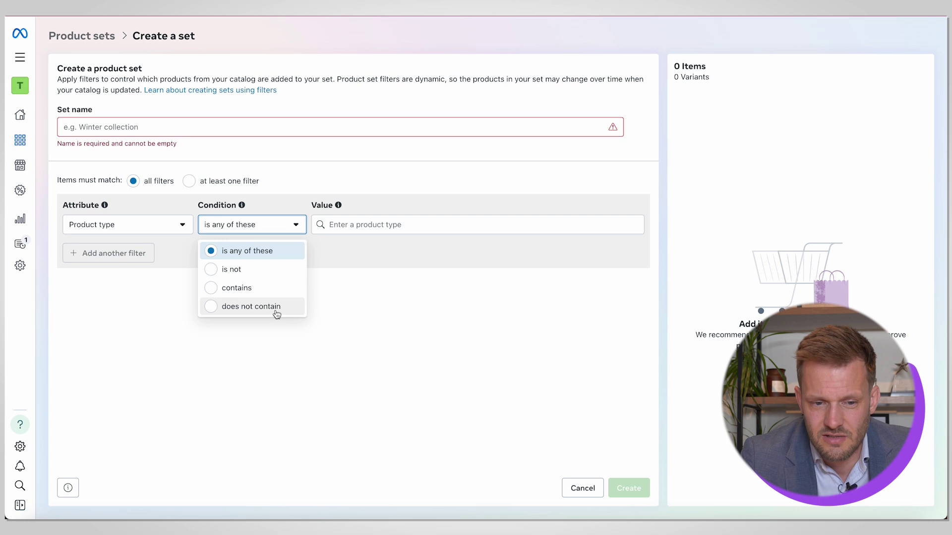
pyautogui.click(269, 288)
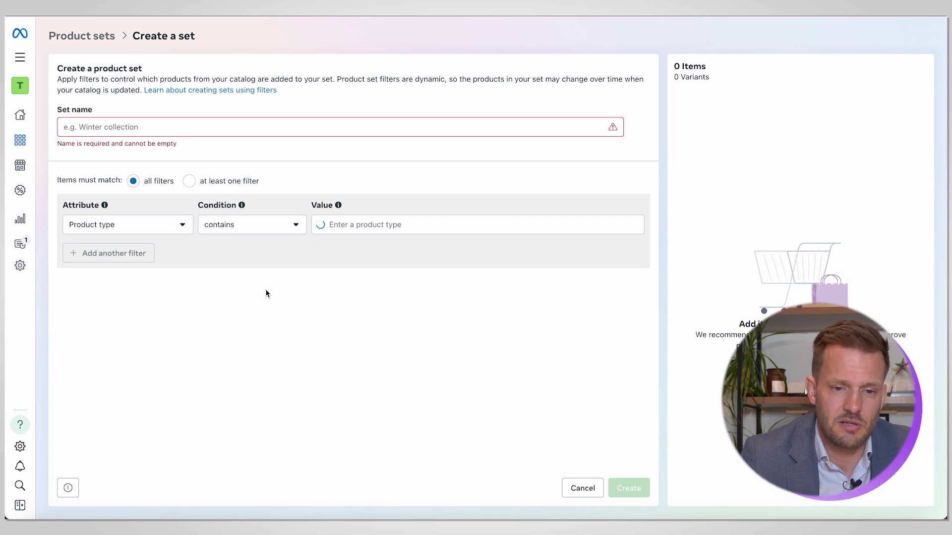
pyautogui.click(369, 219)
pyautogui.write('v')
pyautogui.press('BackSpace')
pyautogui.write('balls')
pyautogui.press('Return')
pyautogui.click(604, 435)
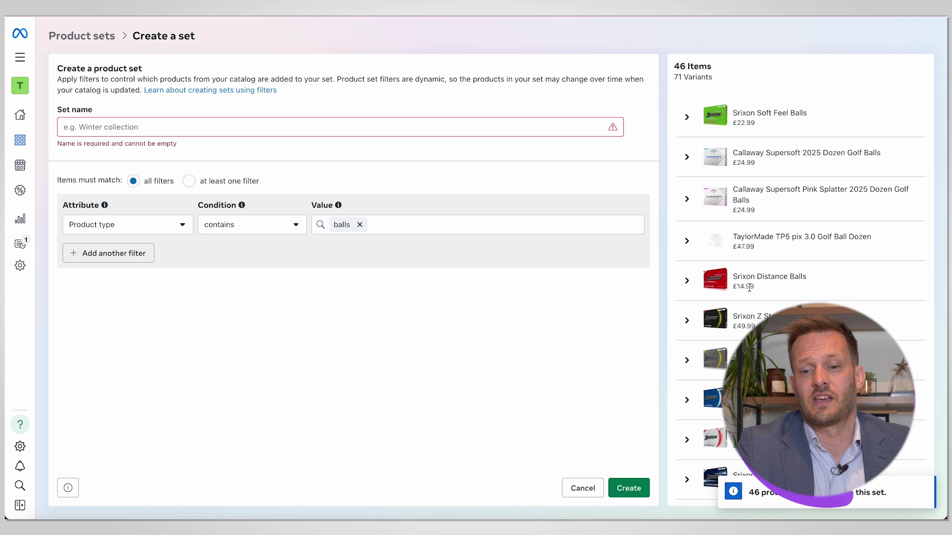
# Step: Review the 46-item preview and expand Srixon Soft Feel Balls to see its variants
pyautogui.scroll(-10, 758, 199)
pyautogui.scroll(-1, 749, 288)
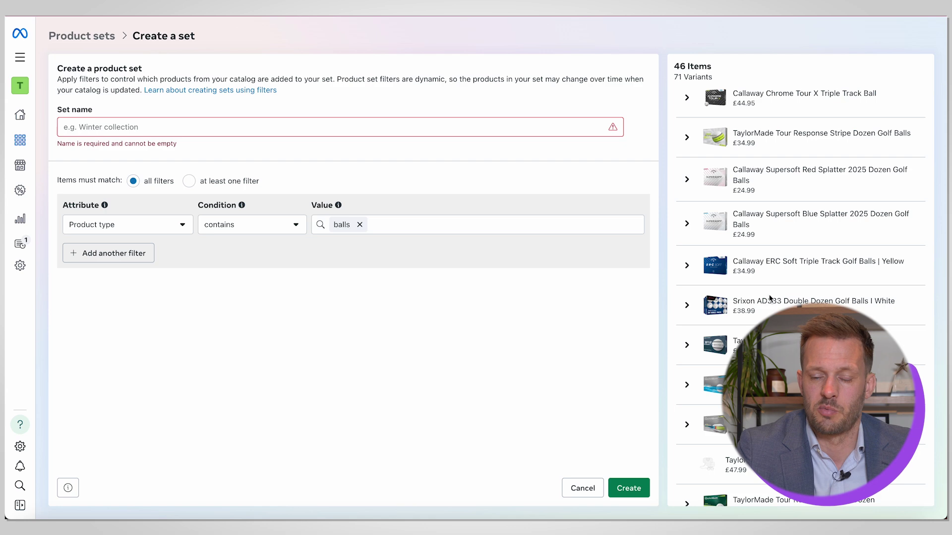
pyautogui.scroll(-5, 769, 295)
pyautogui.scroll(5, 769, 294)
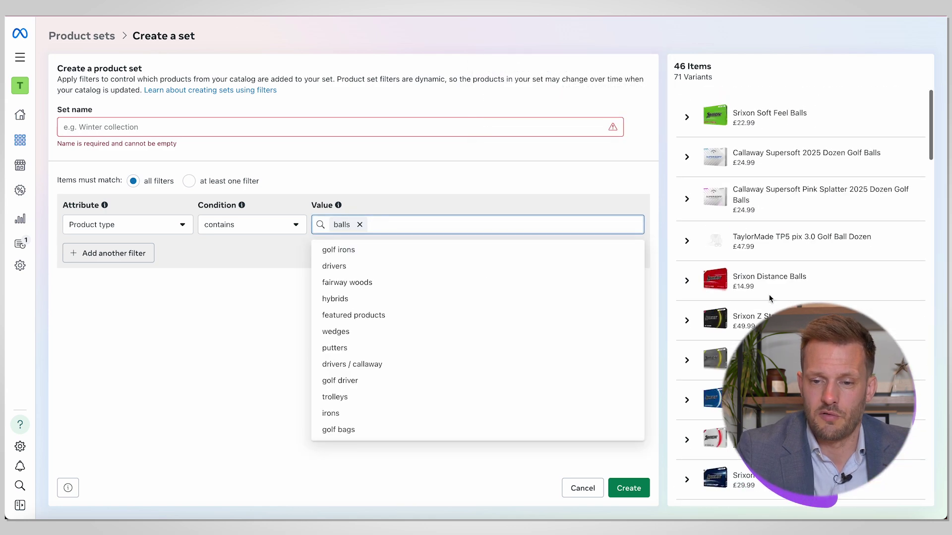
pyautogui.click(687, 119)
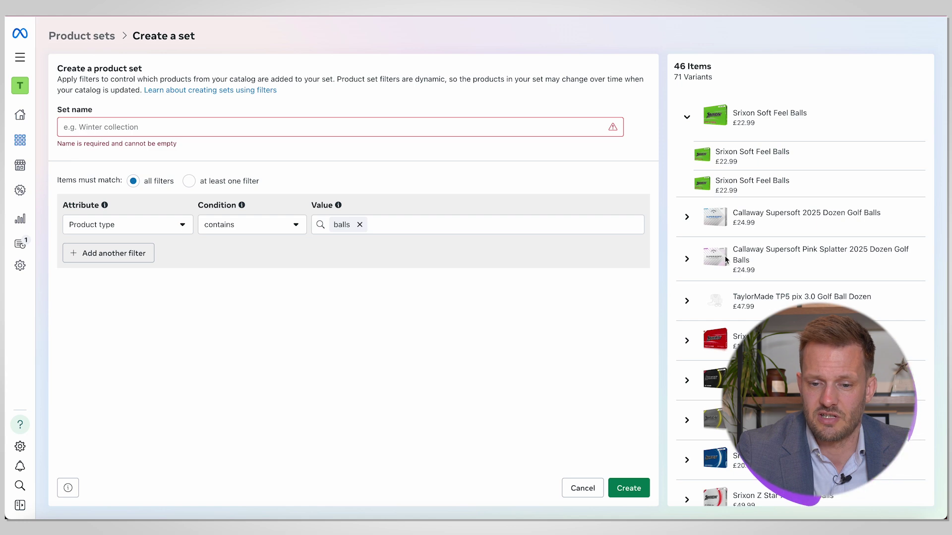
pyautogui.scroll(-15, 728, 238)
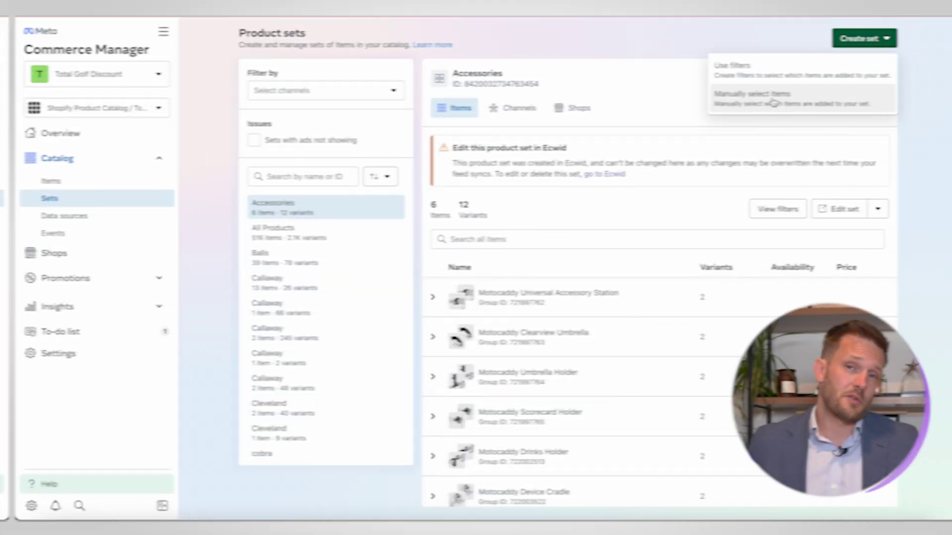
# Step: Start a manual set named All TaylorMade Club with the three TaylorMade Qi35 products
pyautogui.click(763, 102)
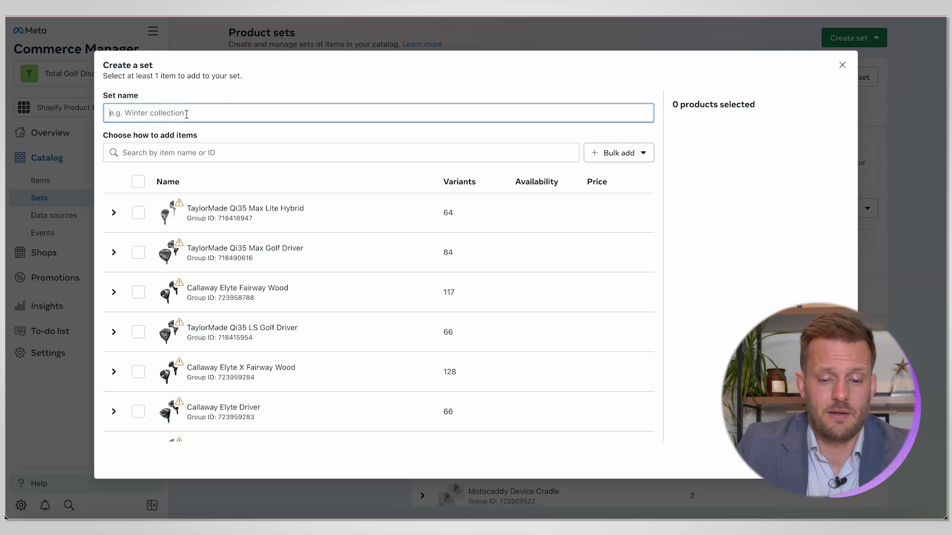
pyautogui.write('All')
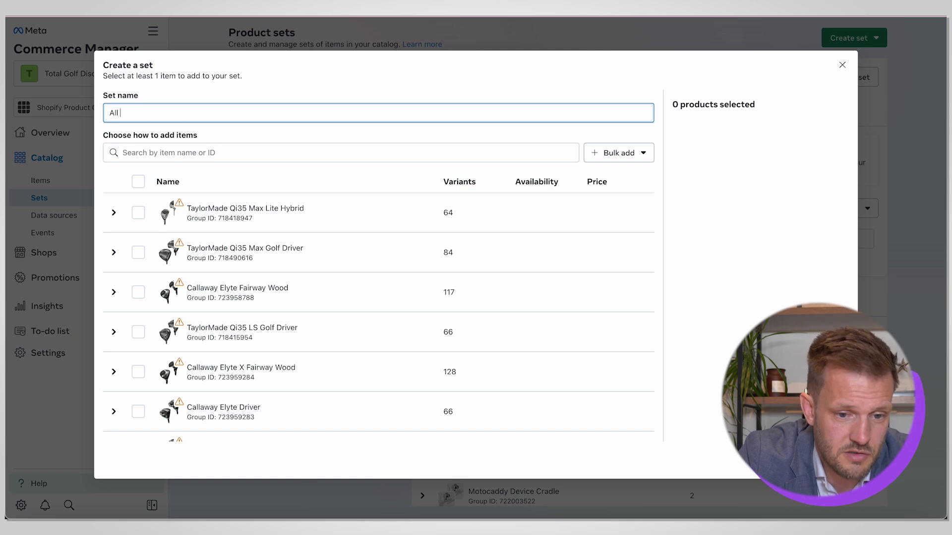
pyautogui.write(' TaylorMade Club')
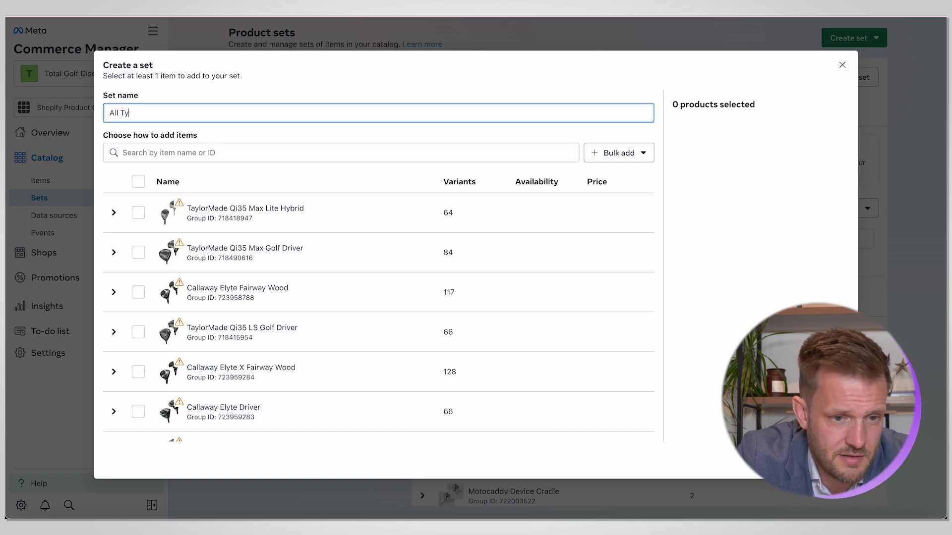
pyautogui.click(139, 212)
pyautogui.click(139, 252)
pyautogui.click(138, 332)
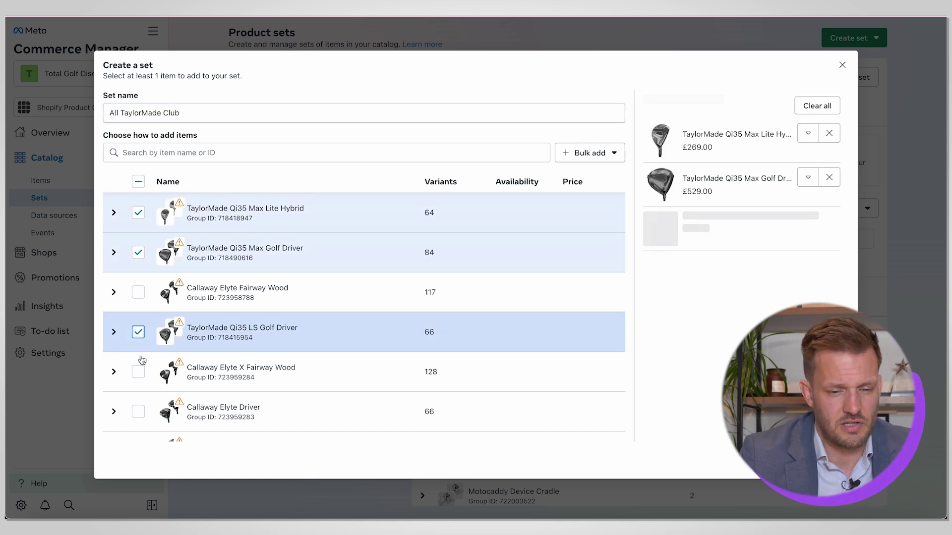
# Step: Scroll through the item list, then place the cursor in the catalog search box
pyautogui.scroll(-4, 143, 386)
pyautogui.scroll(-10, 151, 401)
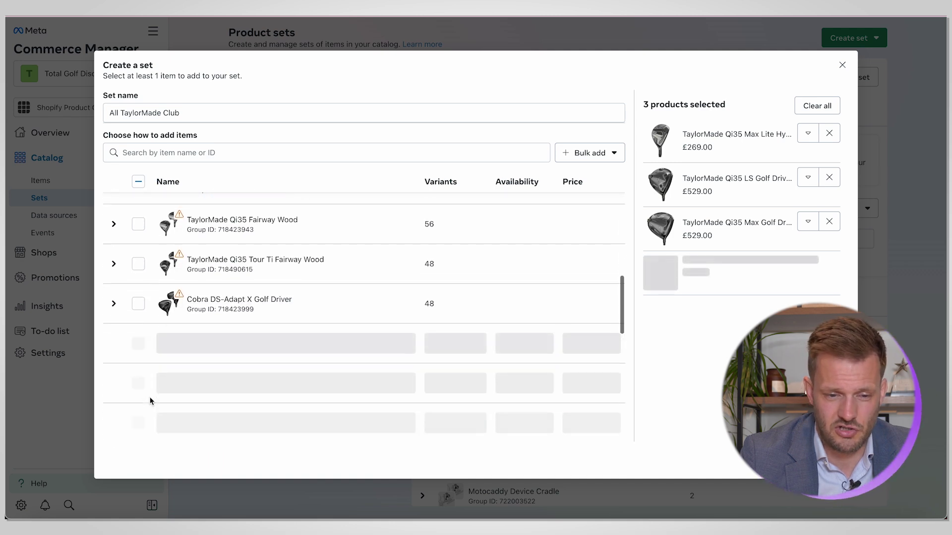
pyautogui.scroll(-10, 150, 401)
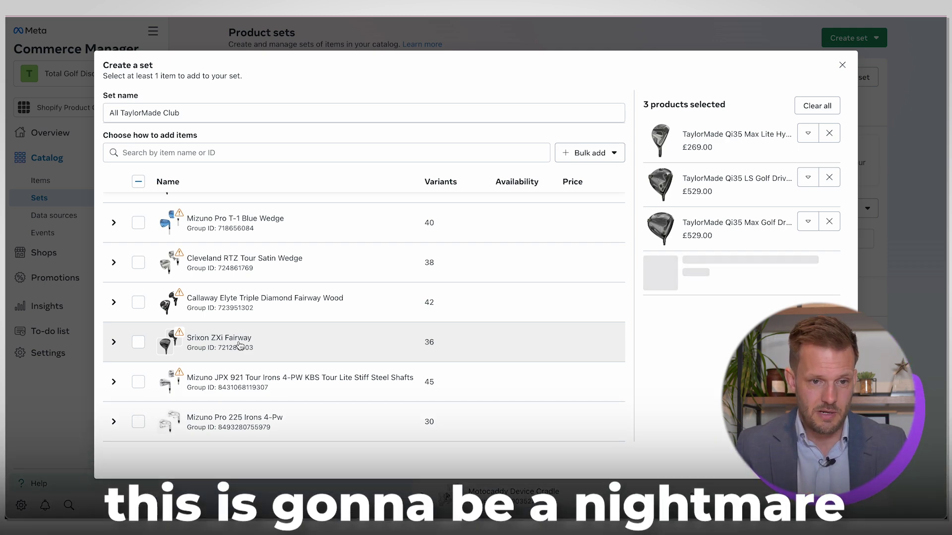
pyautogui.click(469, 152)
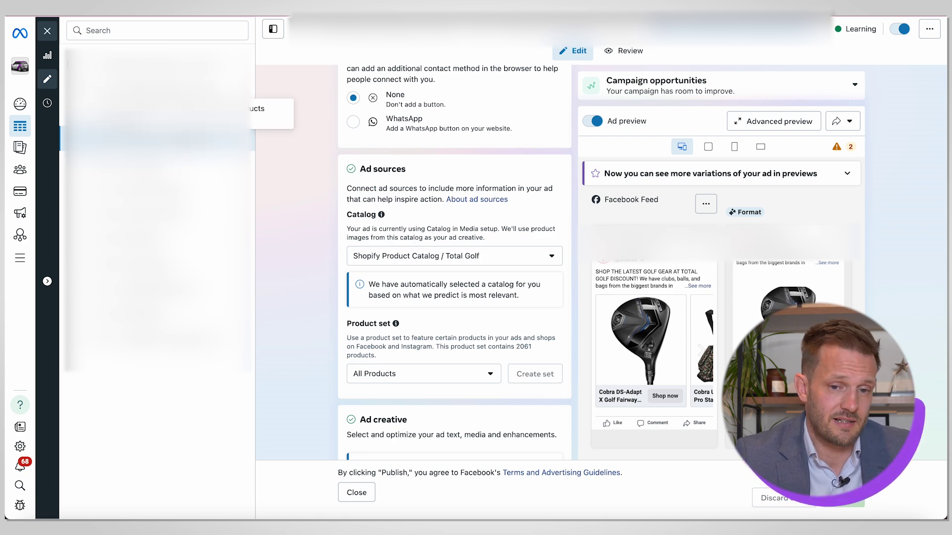
pyautogui.scroll(10, 286, 180)
pyautogui.scroll(-10, 287, 180)
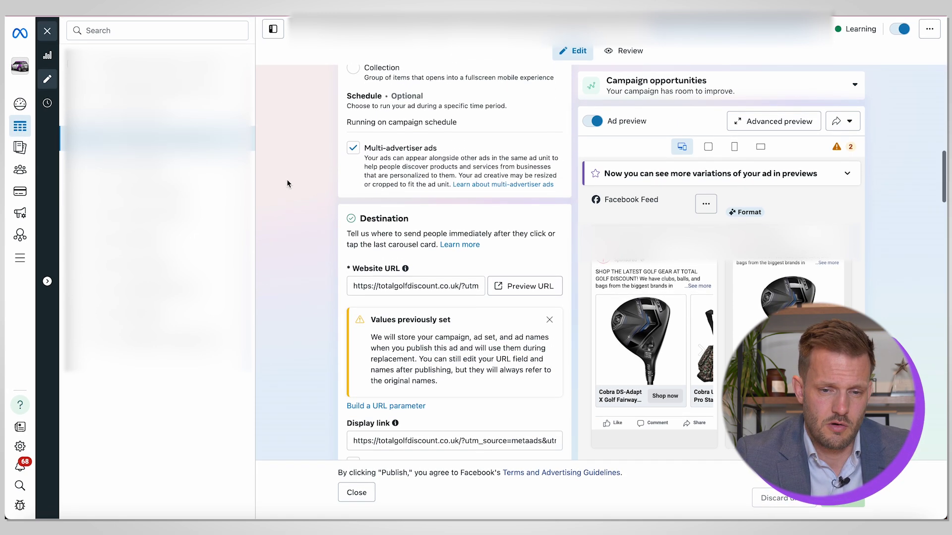
pyautogui.scroll(-6, 287, 180)
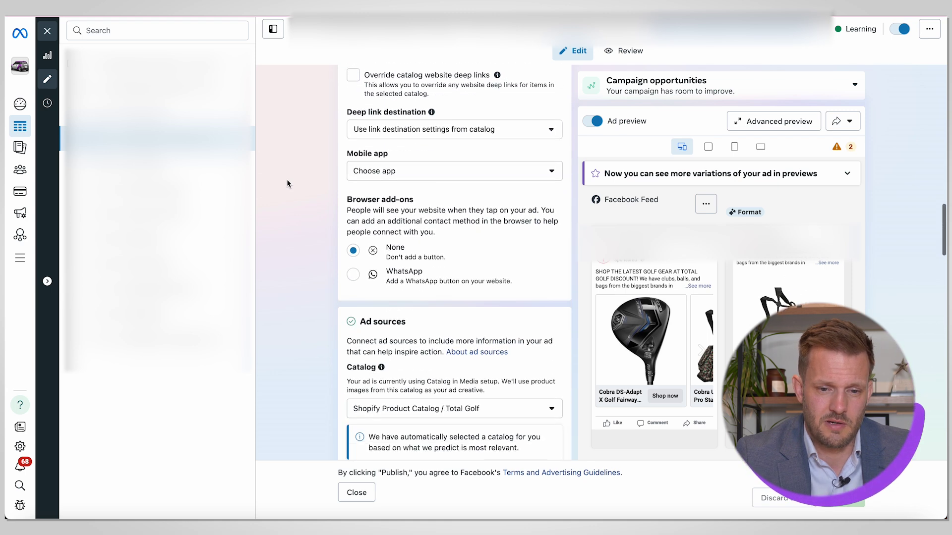
pyautogui.scroll(1, 287, 180)
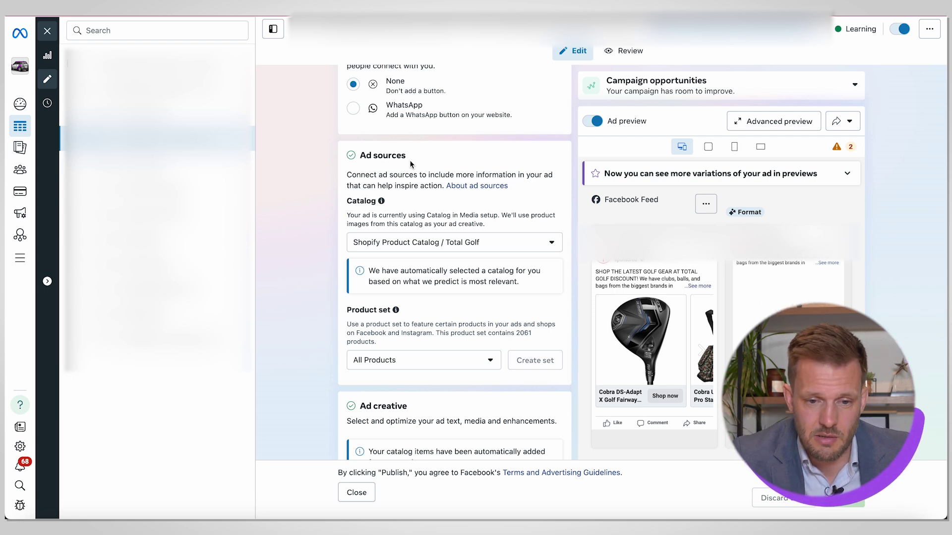
pyautogui.click(431, 247)
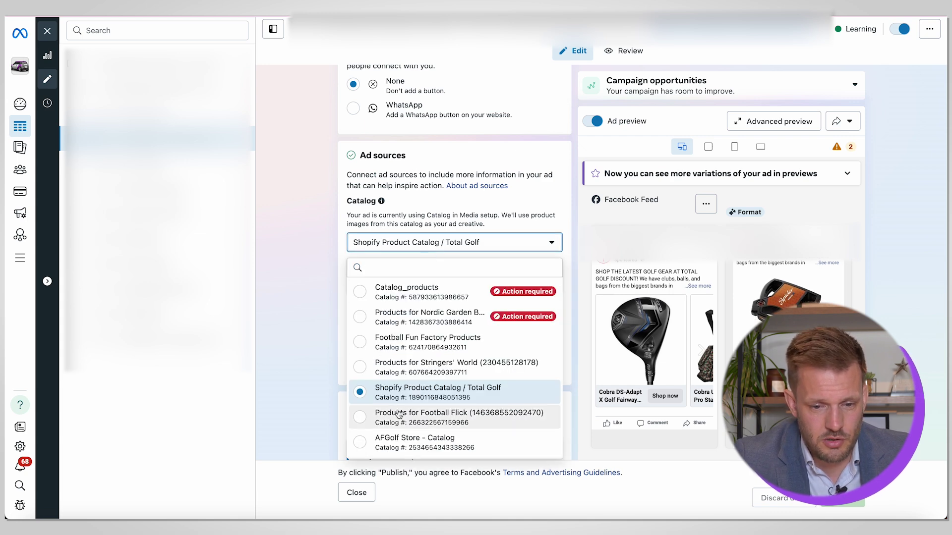
pyautogui.scroll(-1, 396, 404)
pyautogui.scroll(1, 407, 399)
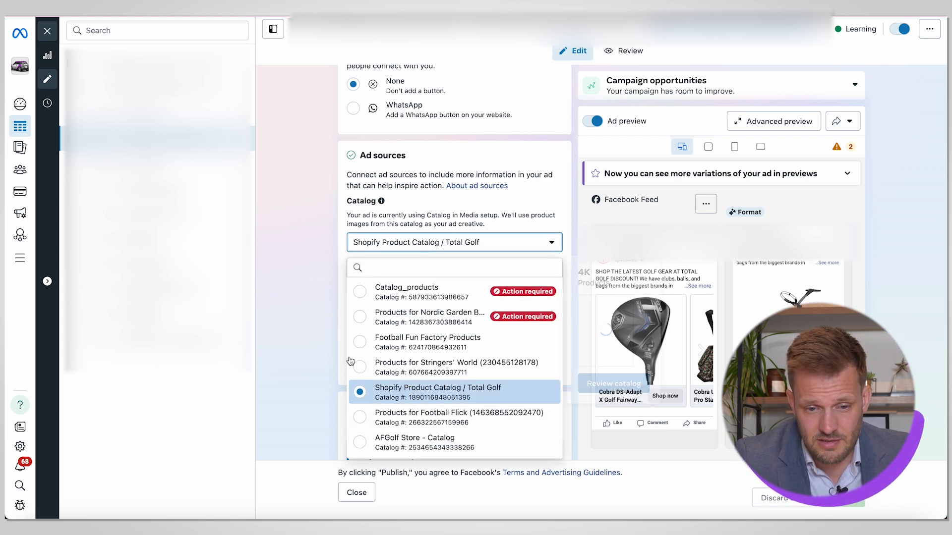
pyautogui.click(415, 395)
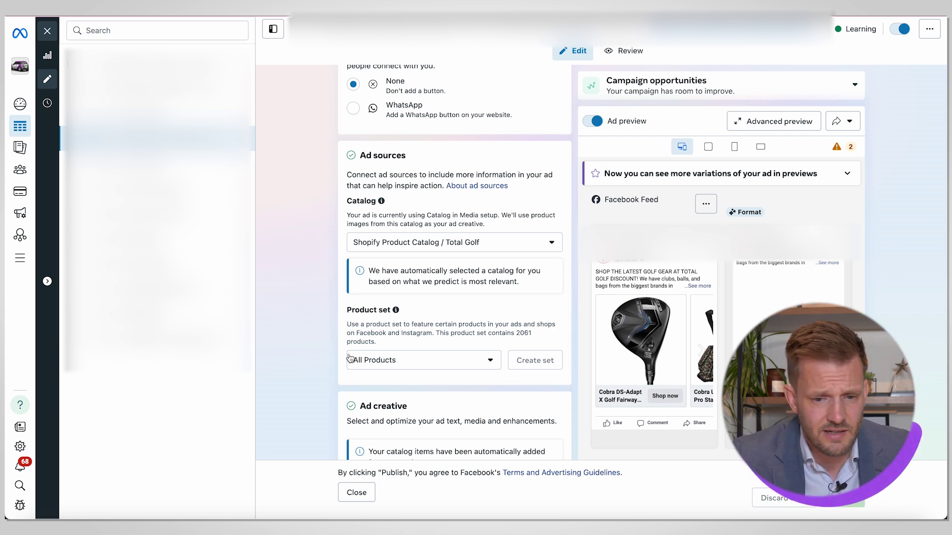
pyautogui.click(425, 365)
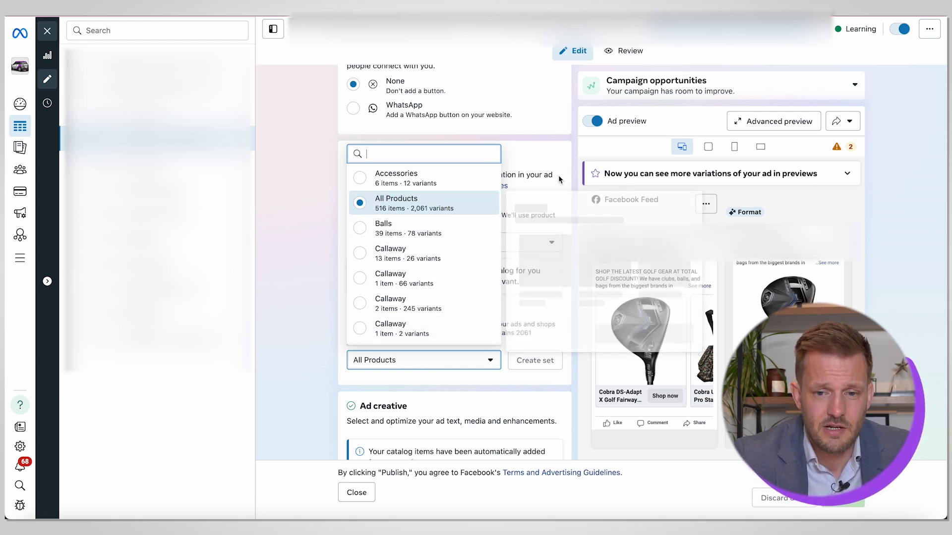
pyautogui.scroll(-3, 424, 258)
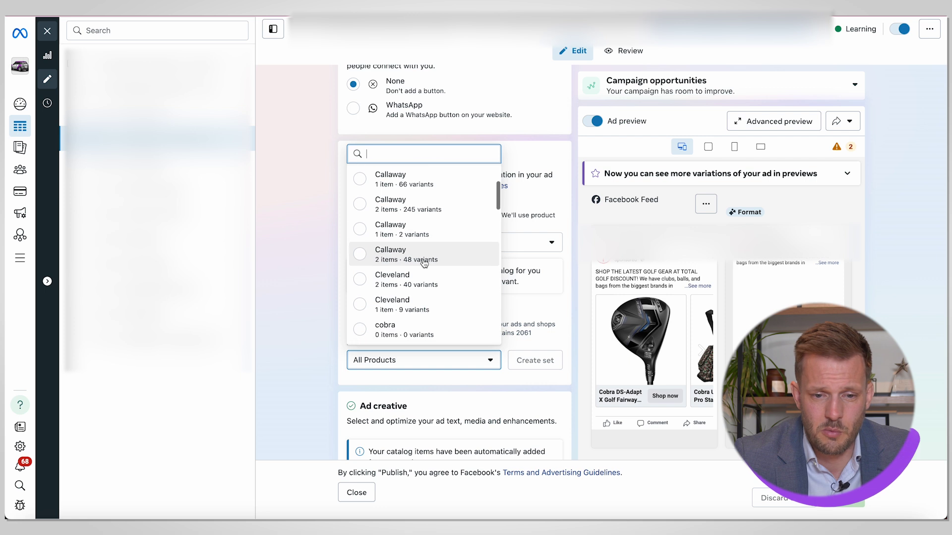
pyautogui.scroll(-6, 417, 257)
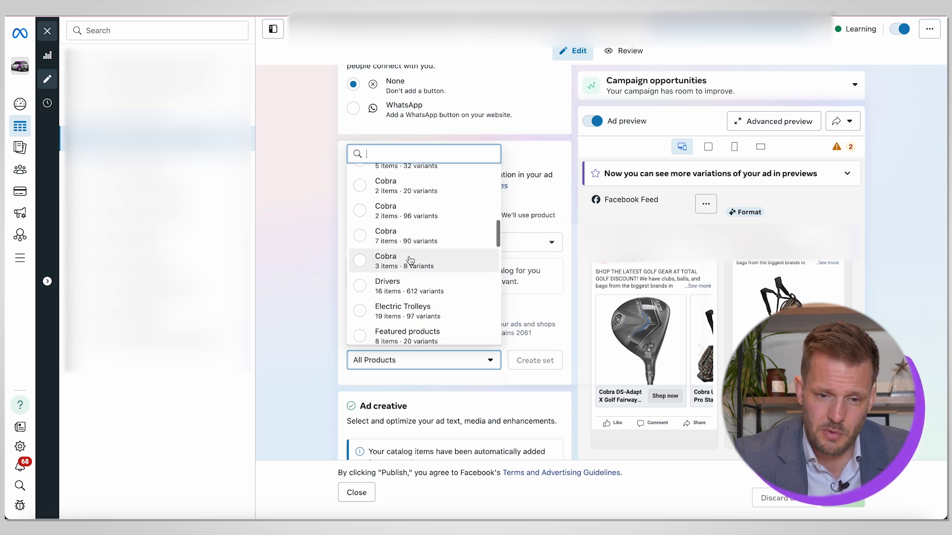
pyautogui.moveTo(453, 312)
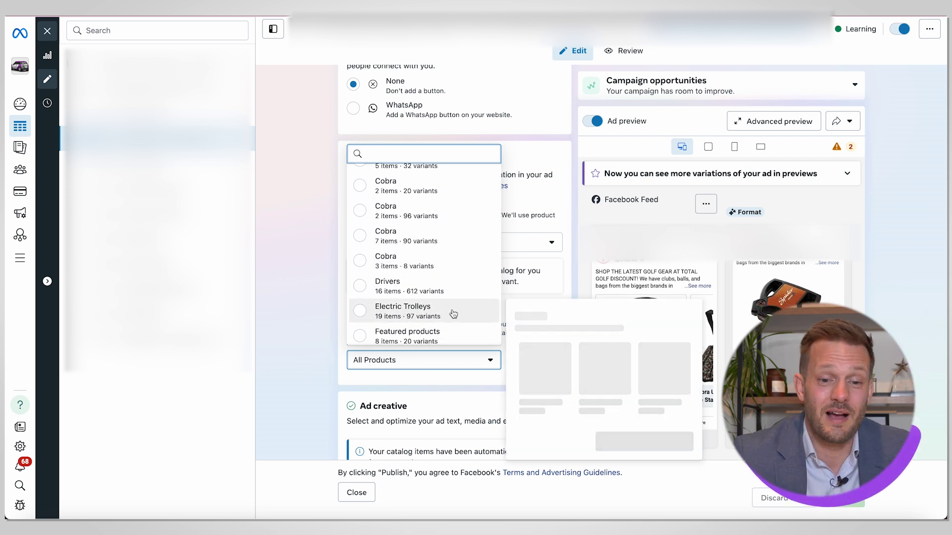
pyautogui.scroll(-1, 452, 333)
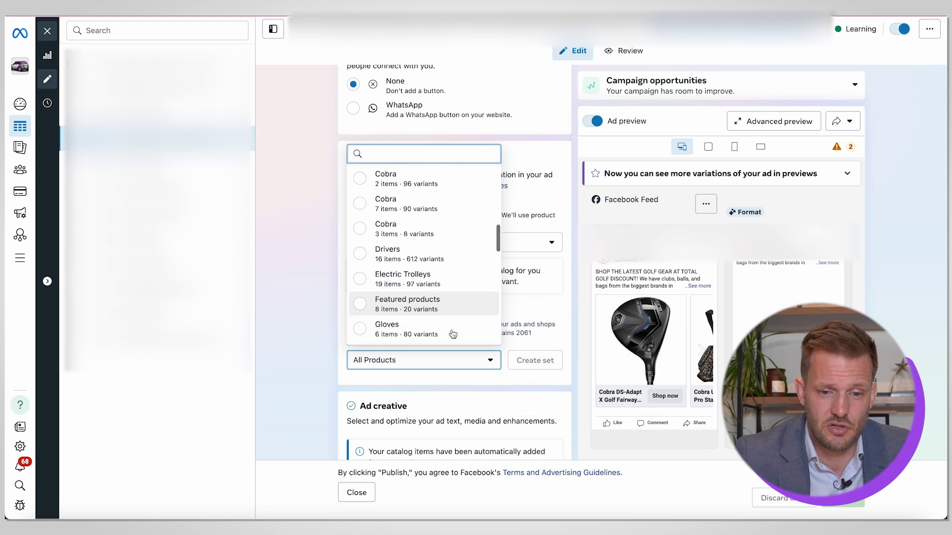
pyautogui.scroll(-4, 452, 333)
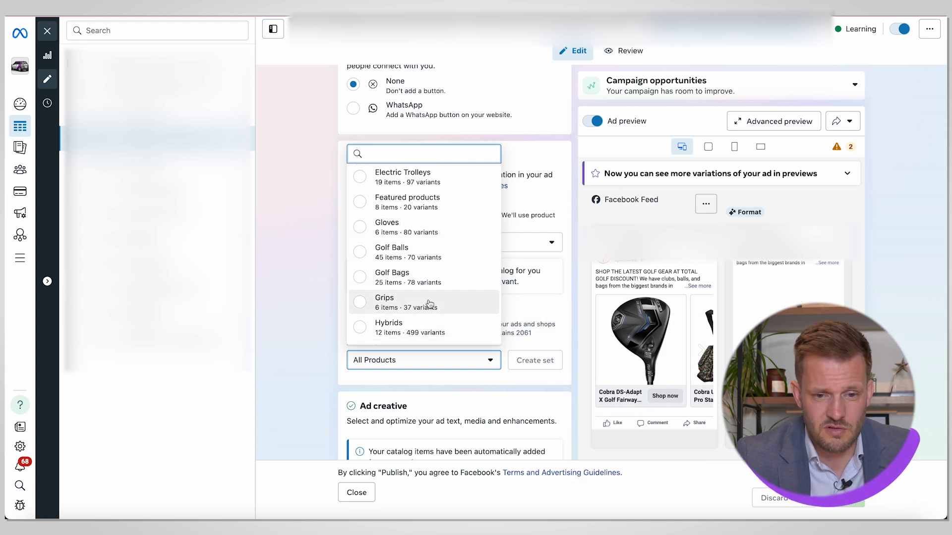
pyautogui.click(575, 304)
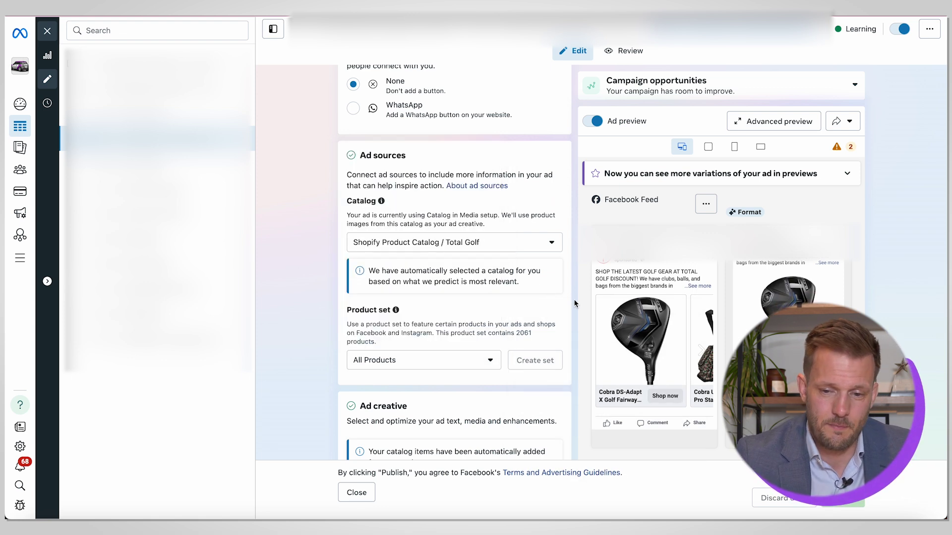
pyautogui.click(702, 352)
pyautogui.click(702, 352)
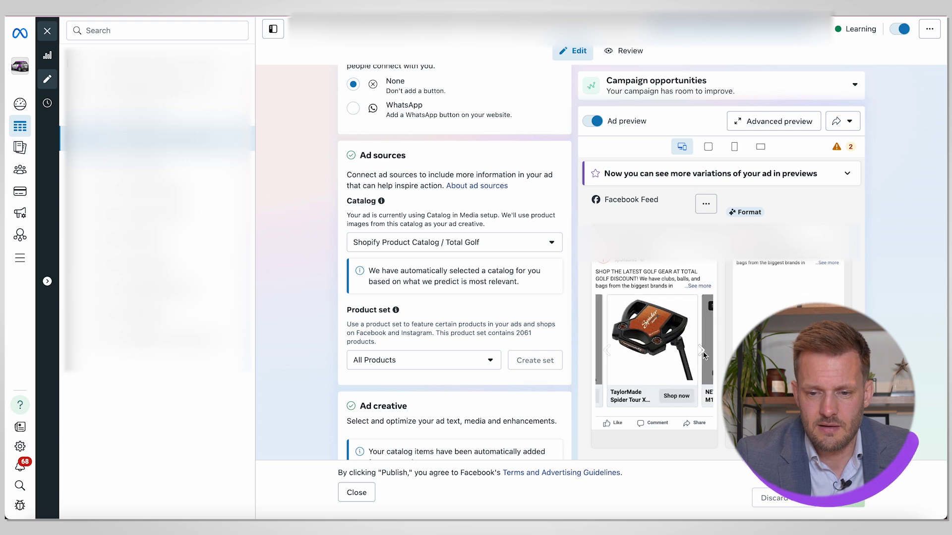
pyautogui.click(703, 352)
pyautogui.click(703, 352)
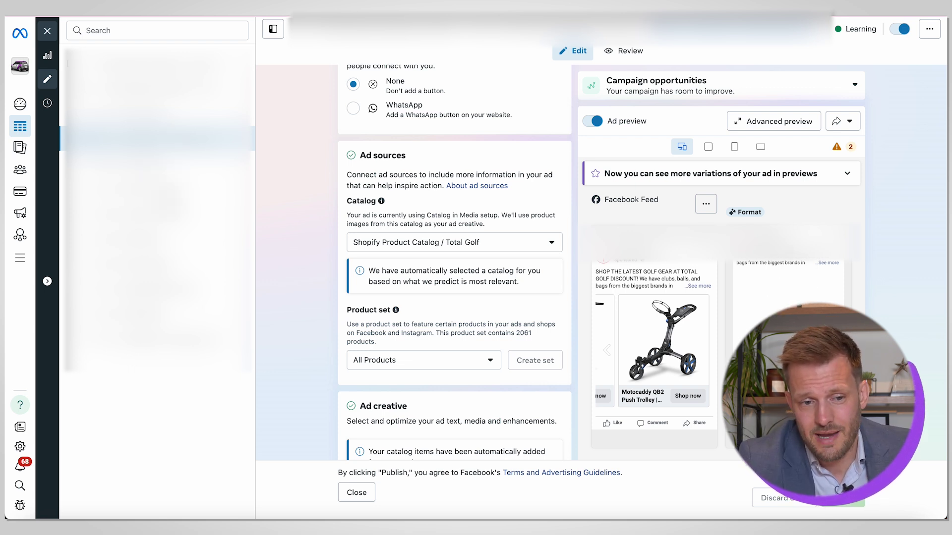
pyautogui.click(439, 366)
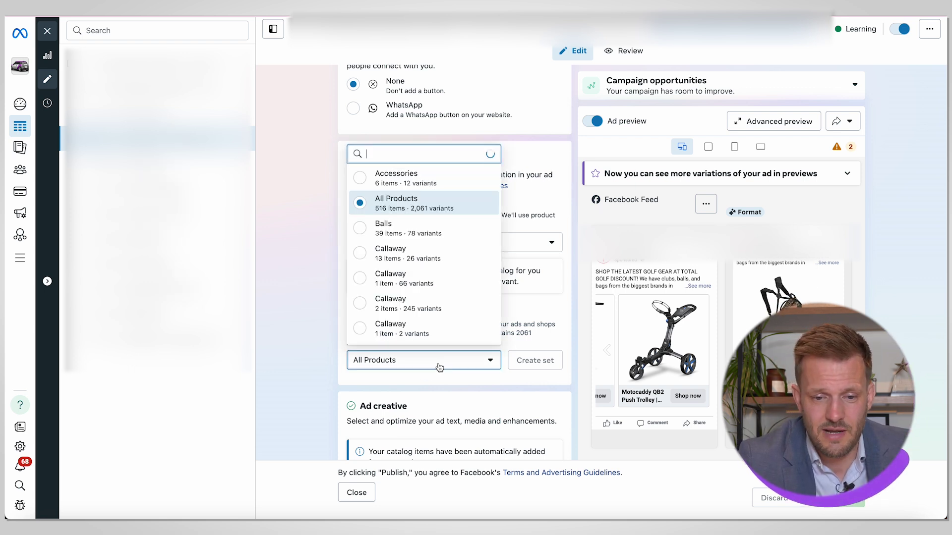
pyautogui.click(396, 360)
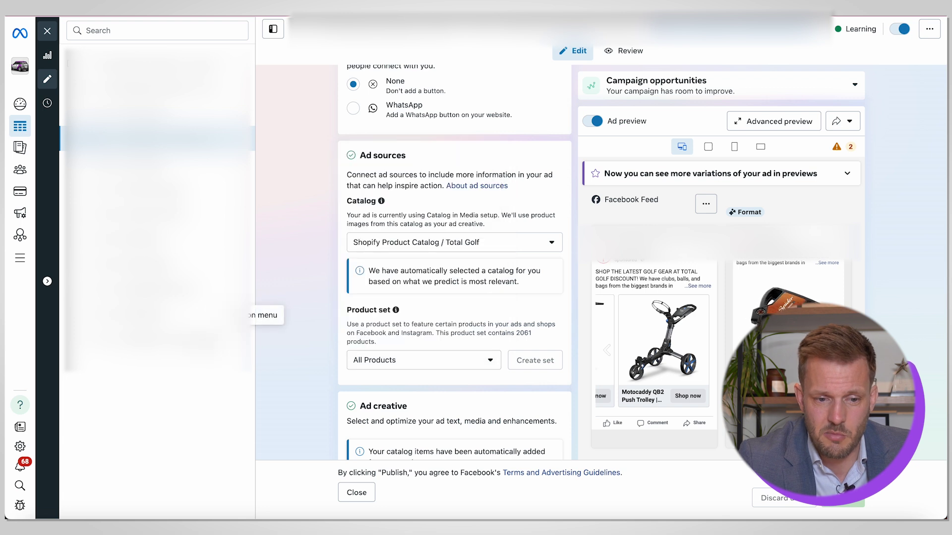
pyautogui.click(390, 364)
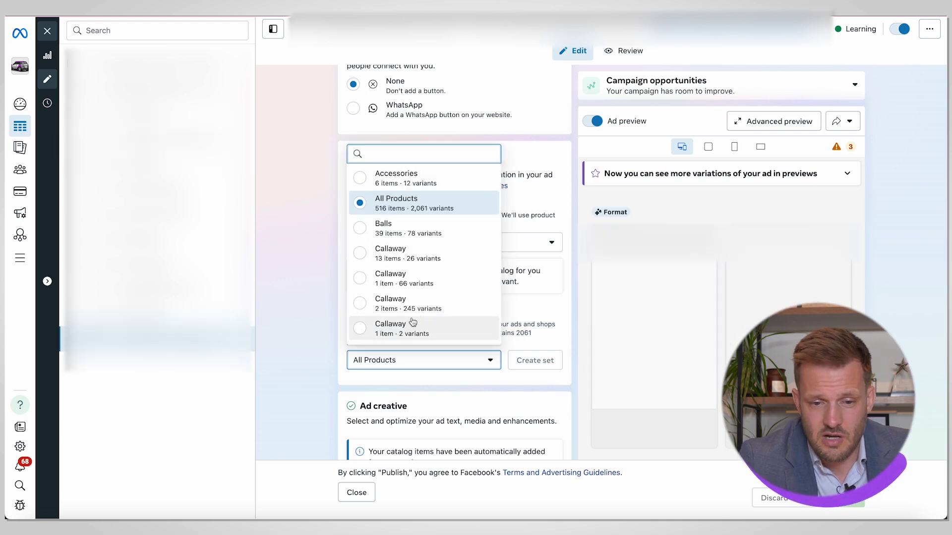
pyautogui.click(324, 249)
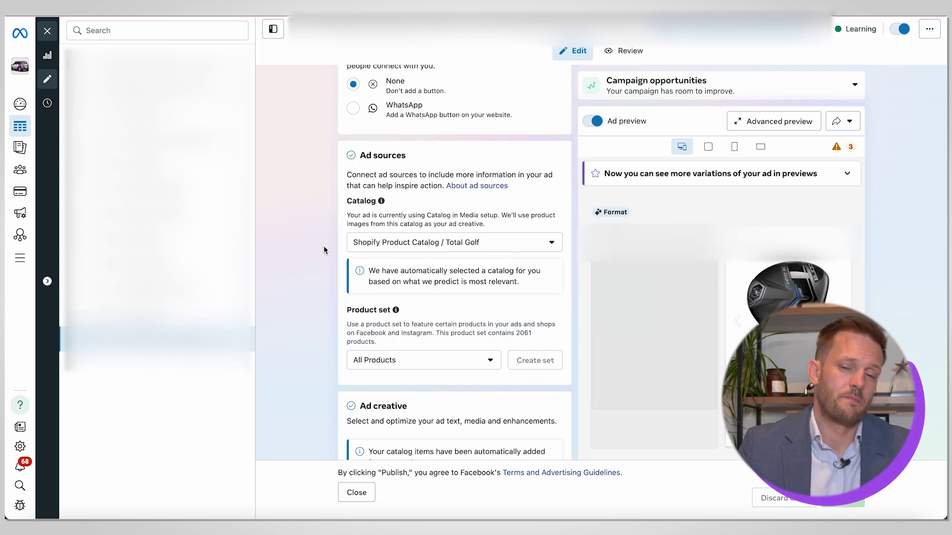